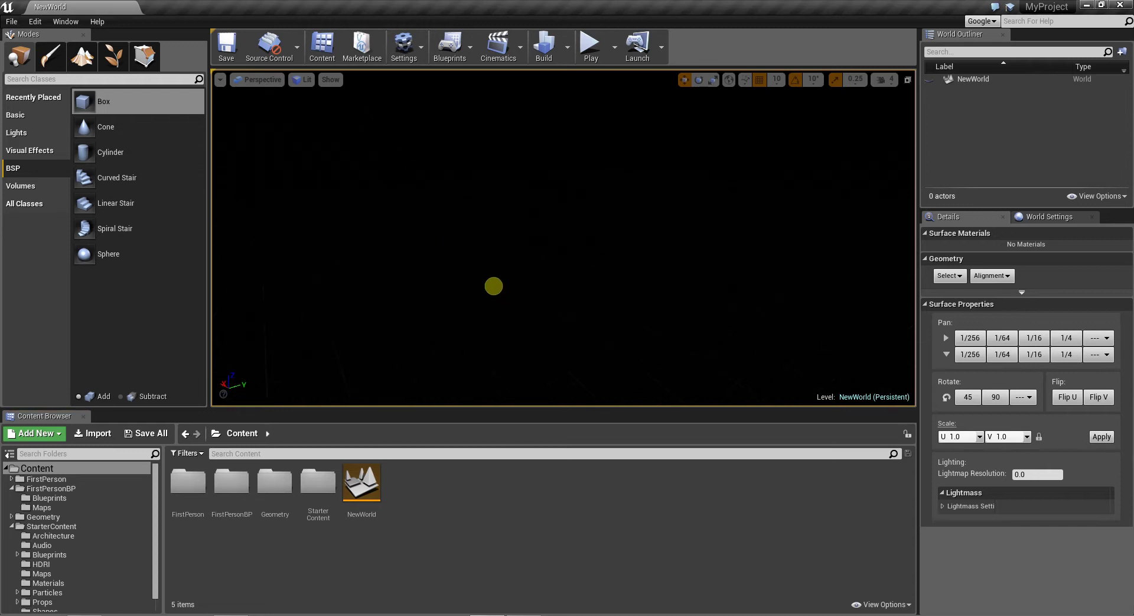
- In Unlit view, add a BSP box as the floor and enlarge it to about 2878 in X and 5903 in Y
{"action": "key", "text": "alt+3"}
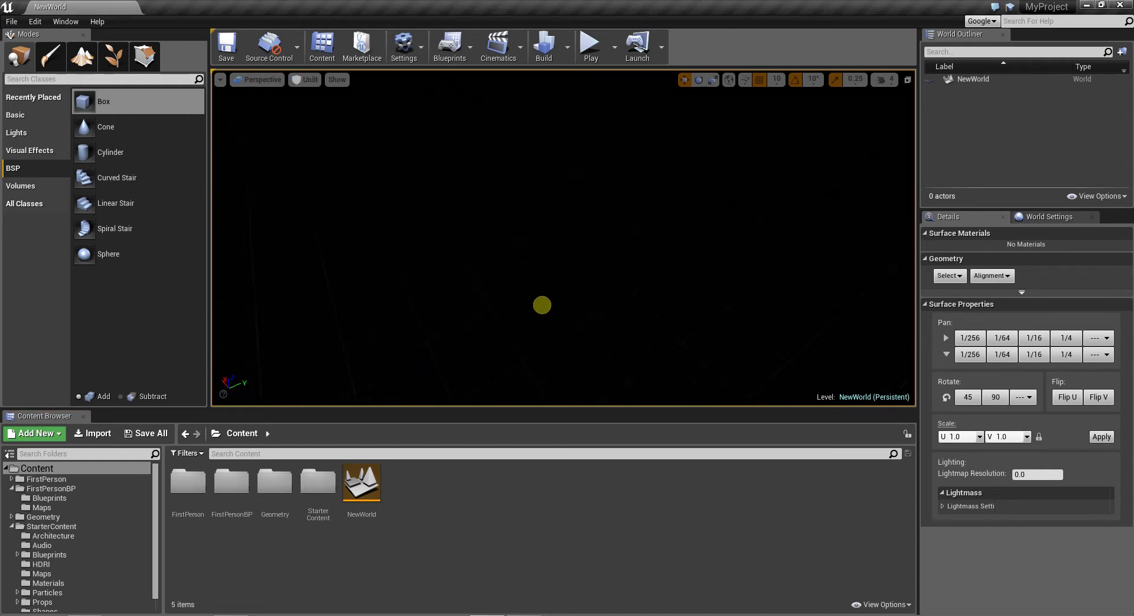
{"action": "mouse_move", "coordinate": [117, 99]}
{"action": "left_mouse_down"}
{"action": "mouse_move", "coordinate": [527, 233]}
{"action": "mouse_move", "coordinate": [552, 263]}
{"action": "mouse_move", "coordinate": [650, 236]}
{"action": "mouse_move", "coordinate": [630, 217]}
{"action": "left_mouse_up"}
{"action": "scroll", "coordinate": [630, 218], "scroll_direction": "down", "scroll_amount": 5}
{"action": "left_click_drag", "start_coordinate": [1058, 374], "coordinate": [1119, 373]}
{"action": "left_click_drag", "start_coordinate": [1008, 359], "coordinate": [1061, 358]}
{"action": "mouse_move", "coordinate": [631, 299]}
{"action": "right_mouse_down"}
{"action": "mouse_move", "coordinate": [764, 300]}
{"action": "mouse_move", "coordinate": [748, 302]}
{"action": "right_mouse_up"}
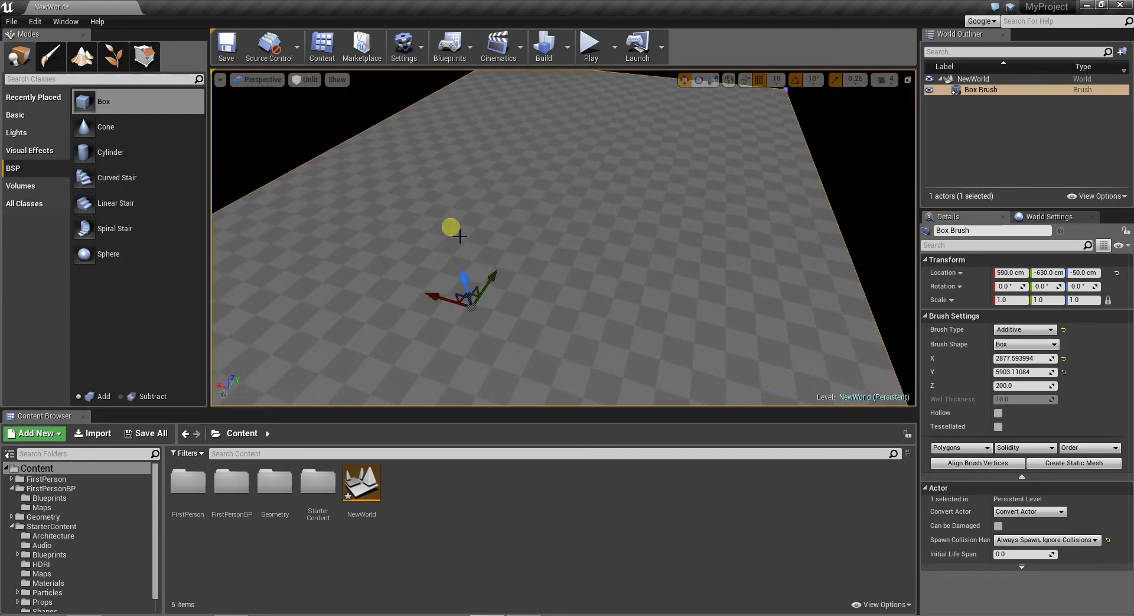
{"action": "right_click_drag", "start_coordinate": [462, 238], "coordinate": [480, 192]}
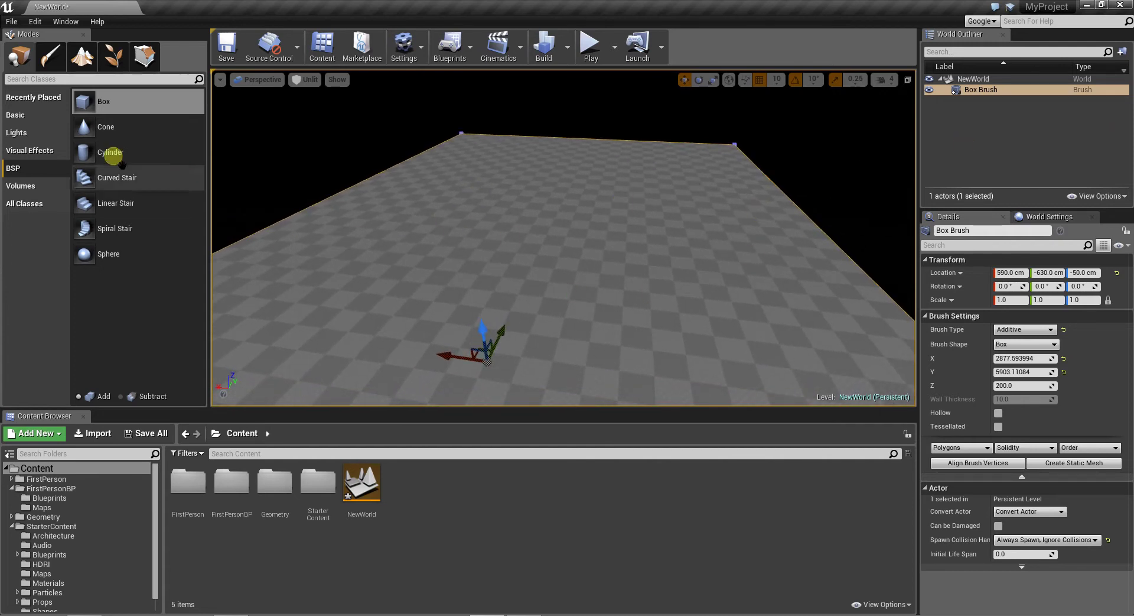
- Place a point light above the floor at 470, -340, 390 cm and show the scene in Lit view
{"action": "left_click", "coordinate": [37, 133]}
{"action": "left_click_drag", "start_coordinate": [127, 135], "coordinate": [549, 286]}
{"action": "left_click_drag", "start_coordinate": [540, 223], "coordinate": [532, 168]}
{"action": "key", "text": "alt+4"}
{"action": "right_click_drag", "start_coordinate": [598, 278], "coordinate": [579, 275]}
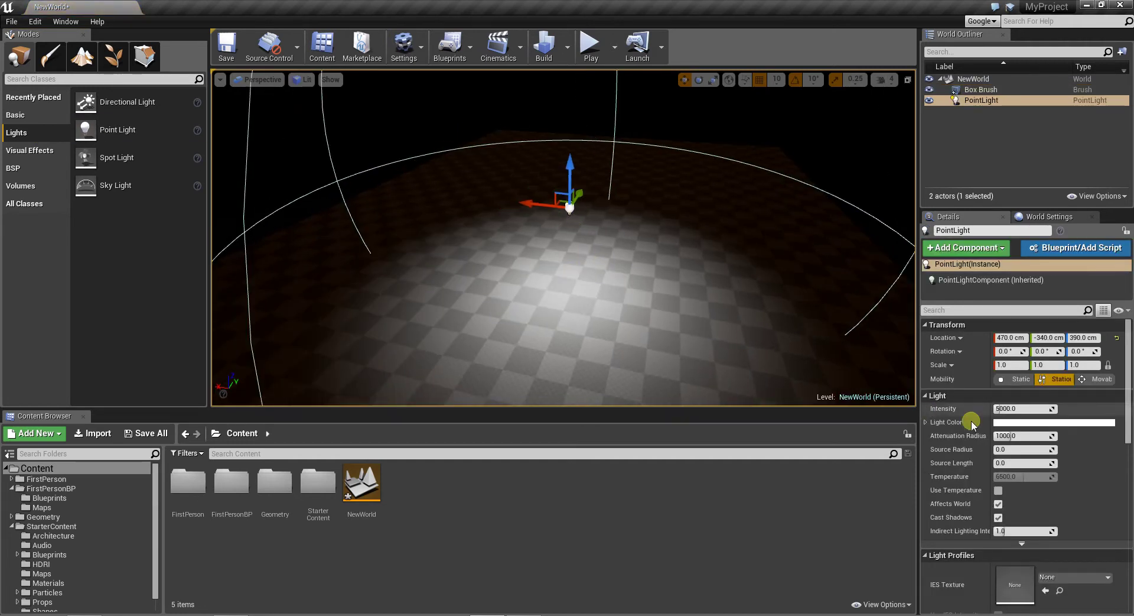
- Increase the point light's attenuation radius to about 3208 and set its intensity to 10000
{"action": "mouse_move", "coordinate": [1055, 437]}
{"action": "left_mouse_down"}
{"action": "mouse_move", "coordinate": [1084, 436]}
{"action": "mouse_move", "coordinate": [1057, 437]}
{"action": "left_mouse_up"}
{"action": "left_click", "coordinate": [1048, 409]}
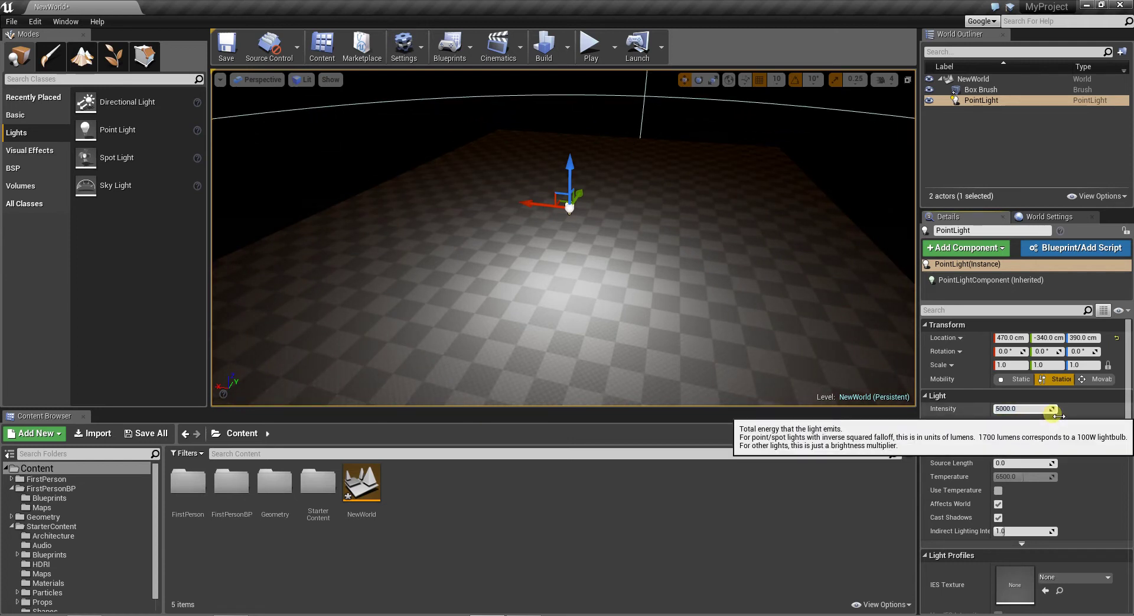
{"action": "key", "text": "Return"}
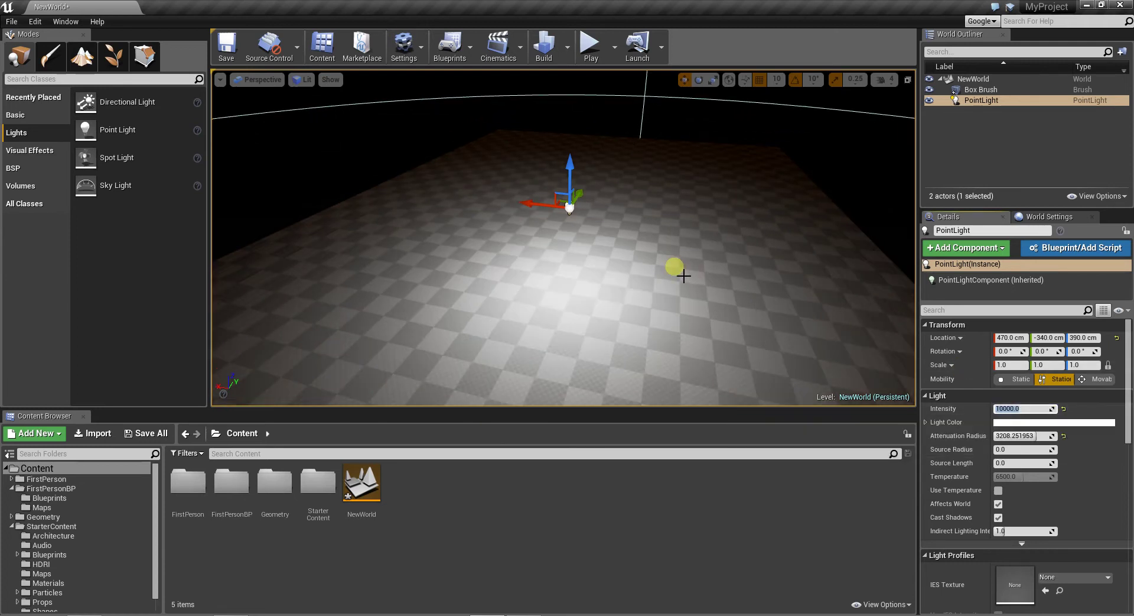
- Place two BSP boxes side by side on the floor, at X 760 and X 250 cm, both at Y 230 cm
{"action": "right_click_drag", "start_coordinate": [681, 272], "coordinate": [499, 293]}
{"action": "key", "text": "w"}
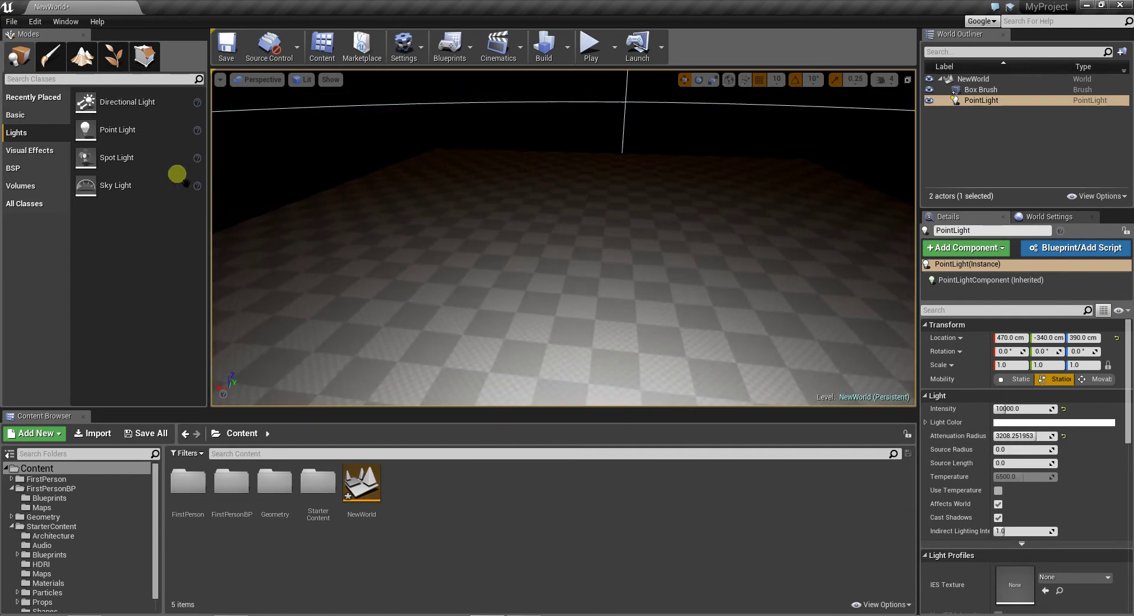
{"action": "left_click", "coordinate": [23, 166]}
{"action": "left_click_drag", "start_coordinate": [125, 101], "coordinate": [518, 314]}
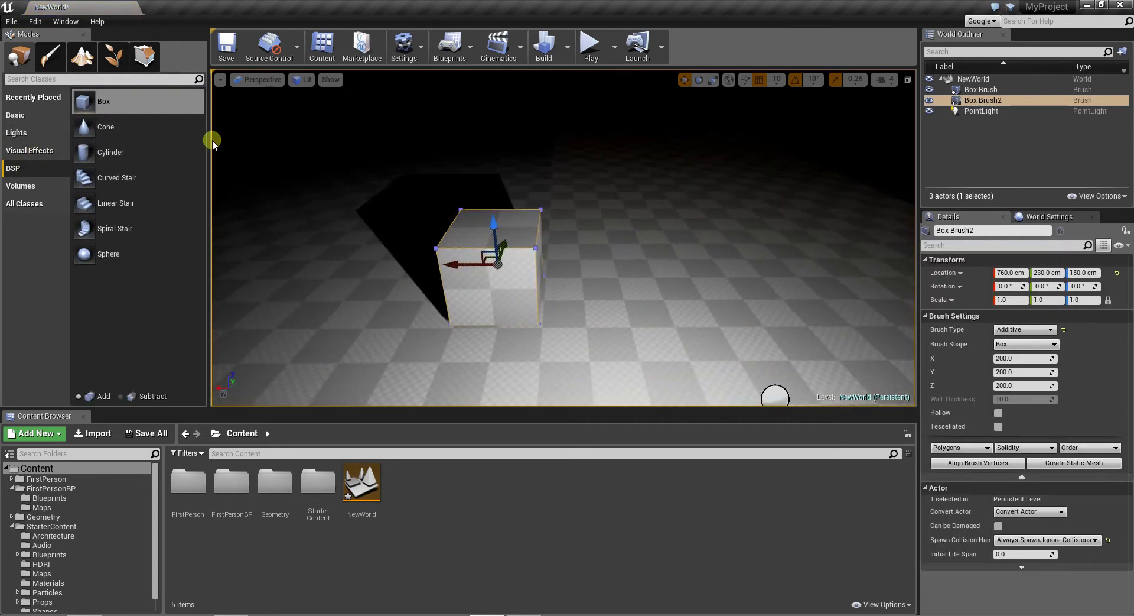
{"action": "mouse_move", "coordinate": [125, 103]}
{"action": "left_mouse_down"}
{"action": "mouse_move", "coordinate": [714, 296]}
{"action": "mouse_move", "coordinate": [706, 301]}
{"action": "left_mouse_up"}
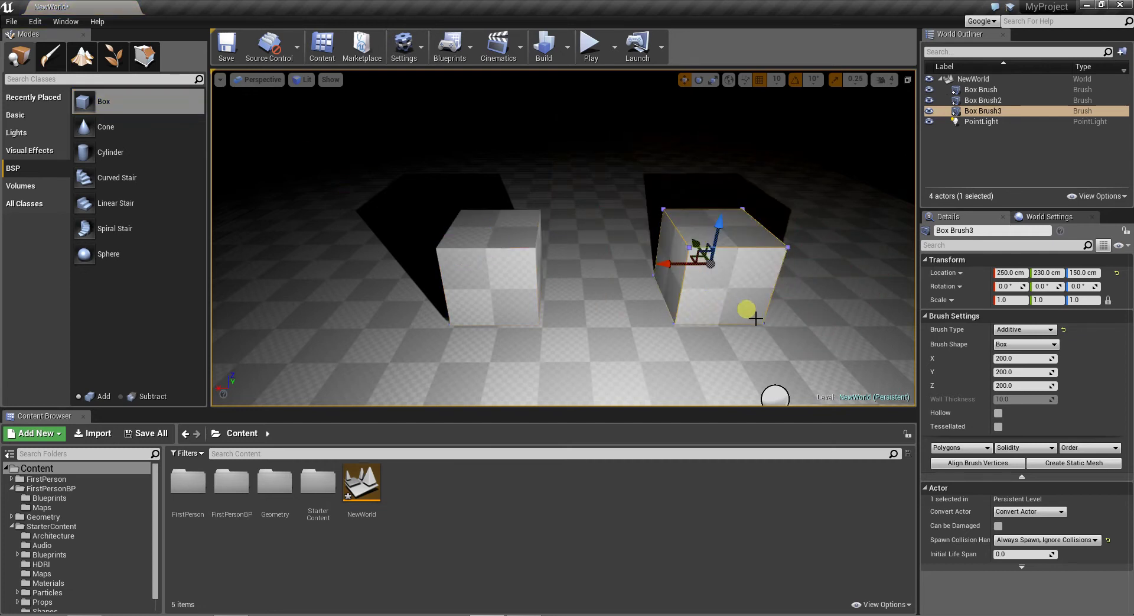
- Convert the second box brush into a static mesh named Box_Brush3_StaticMesh in the Content folder
{"action": "left_click", "coordinate": [1073, 464]}
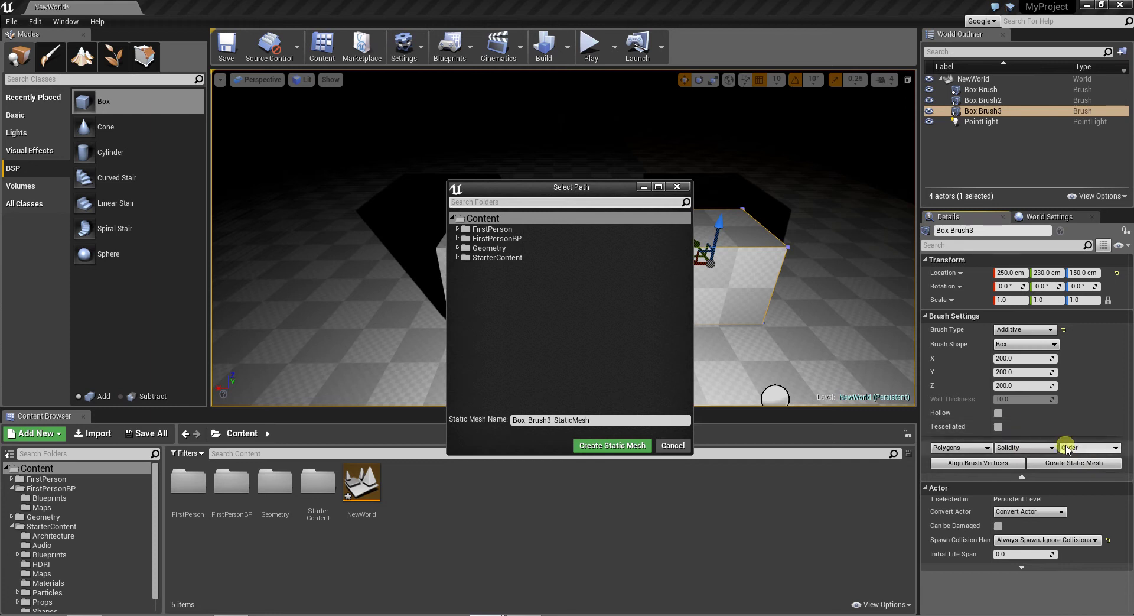
{"action": "left_click", "coordinate": [612, 445]}
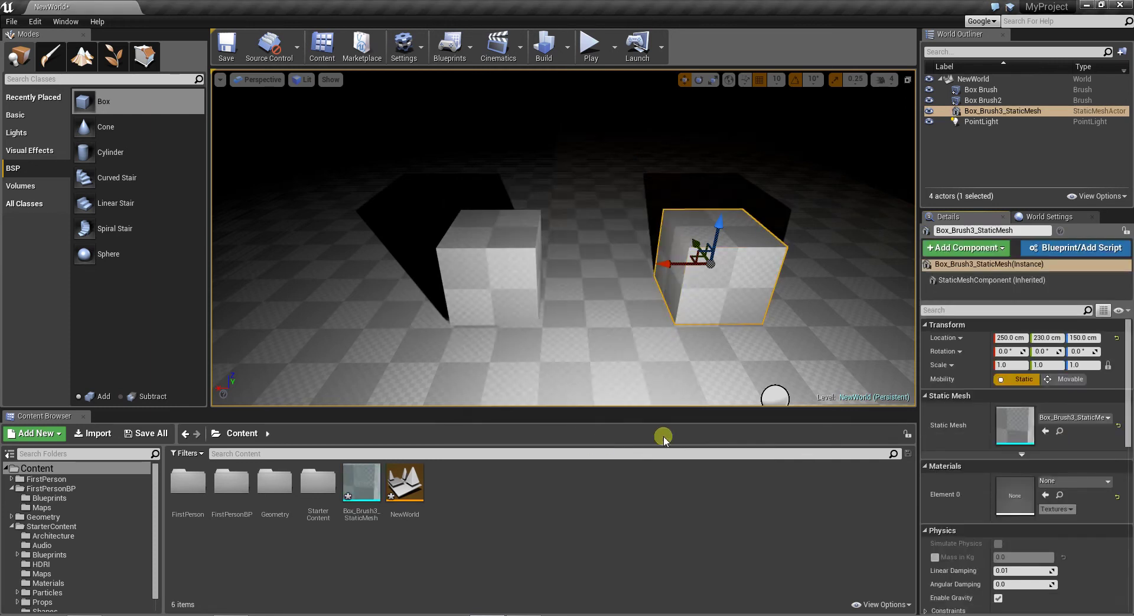
{"action": "left_click", "coordinate": [519, 276]}
{"action": "left_click", "coordinate": [706, 286]}
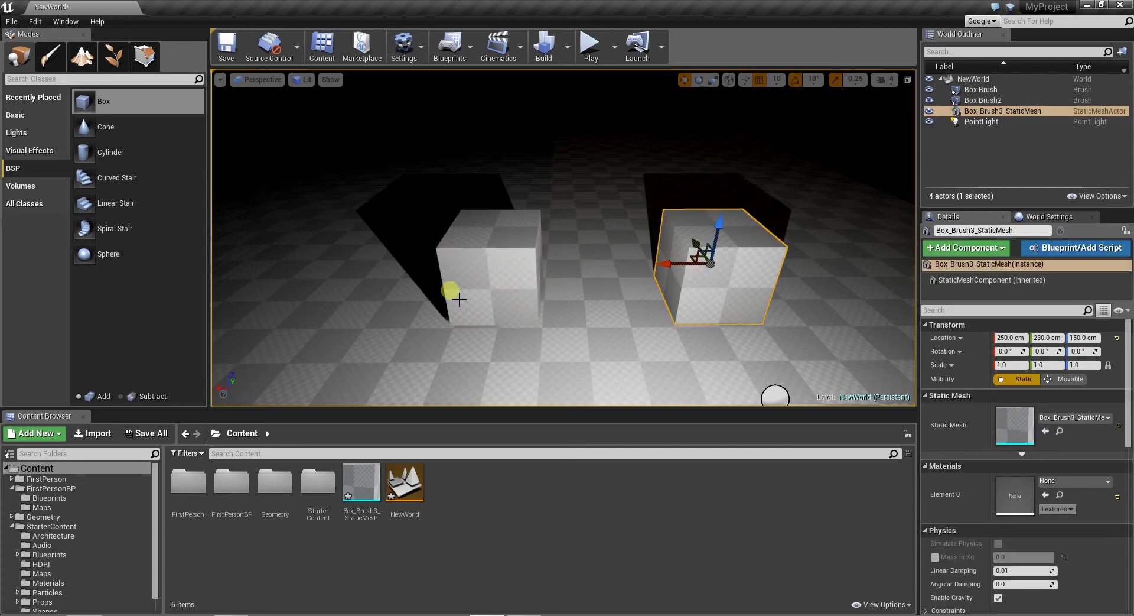
- Apply M_Concrete_Grime to all adjacent surfaces of the brush box and to the static mesh box, and M_Concrete_Tiles to the floor
{"action": "left_click", "coordinate": [480, 292]}
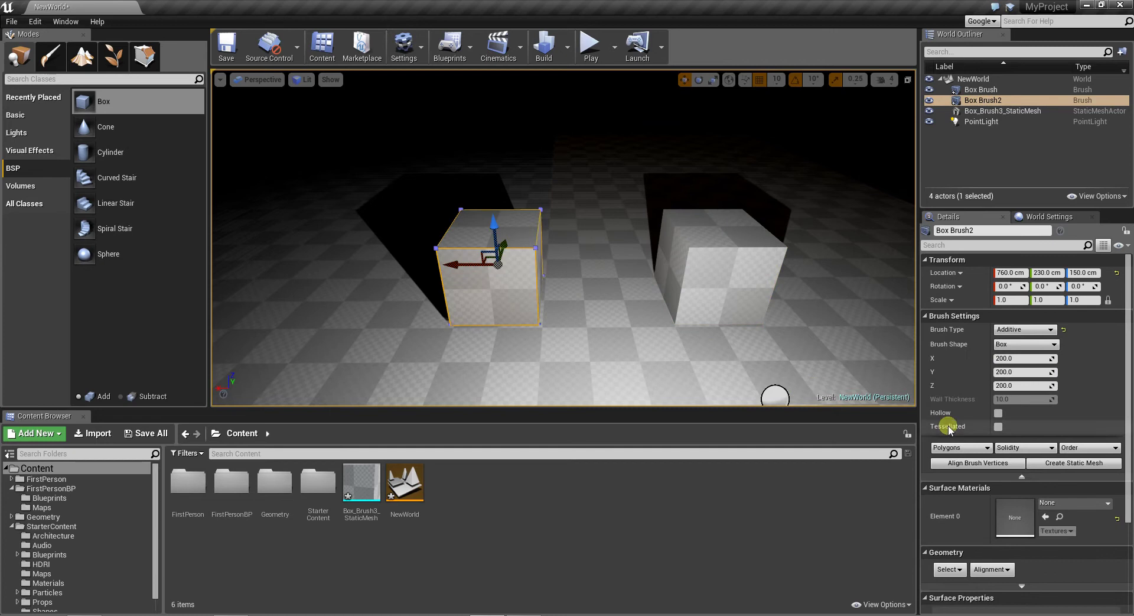
{"action": "left_click", "coordinate": [959, 569]}
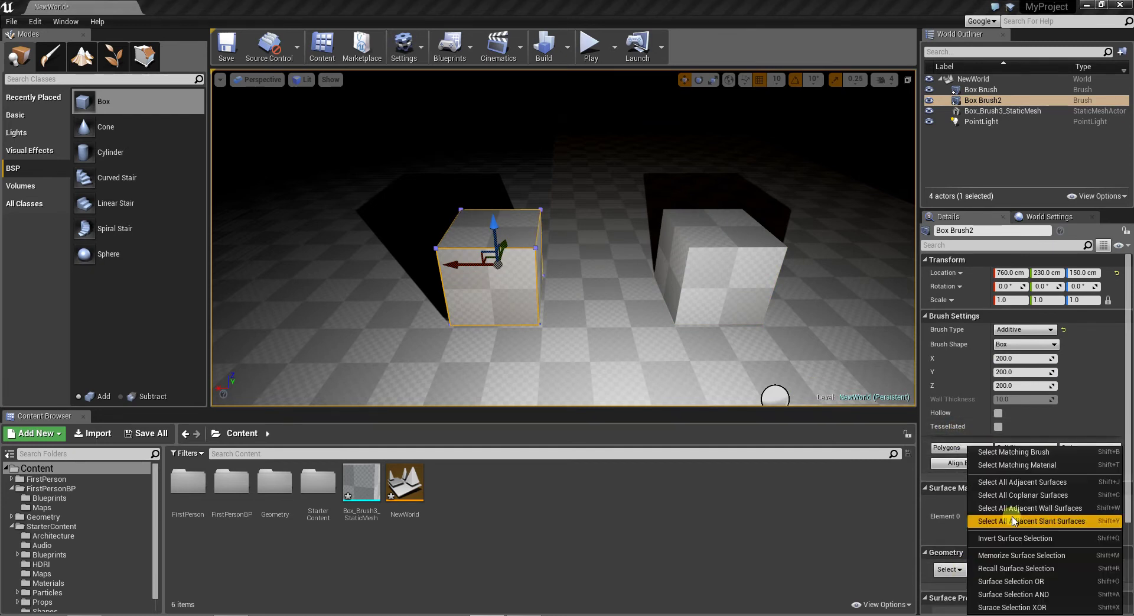
{"action": "left_click", "coordinate": [1016, 482]}
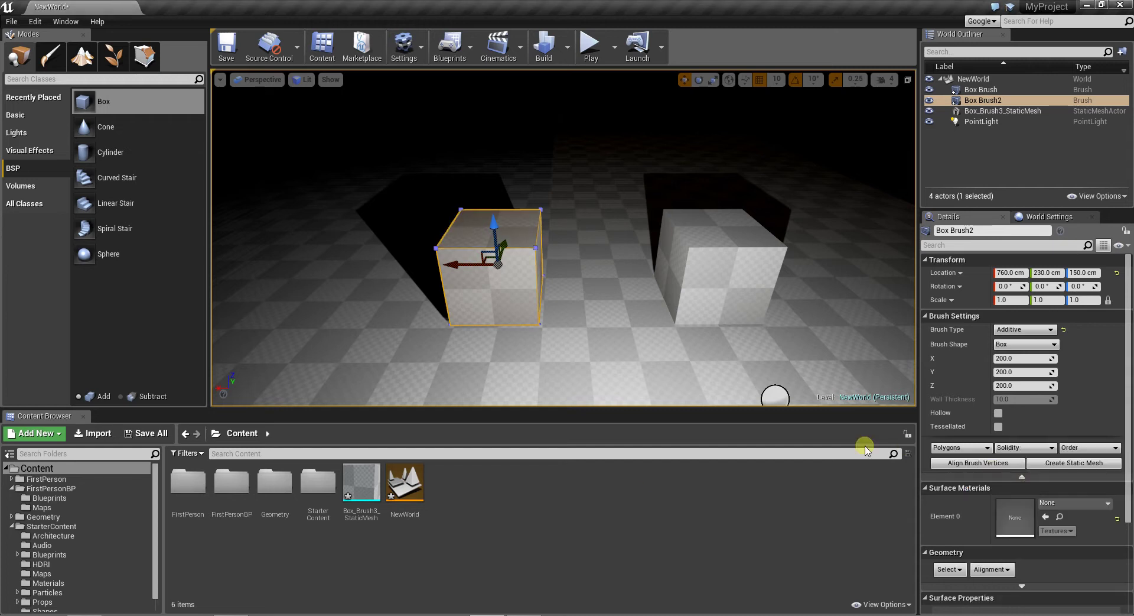
{"action": "scroll", "coordinate": [50, 568], "scroll_direction": "down", "scroll_amount": 1}
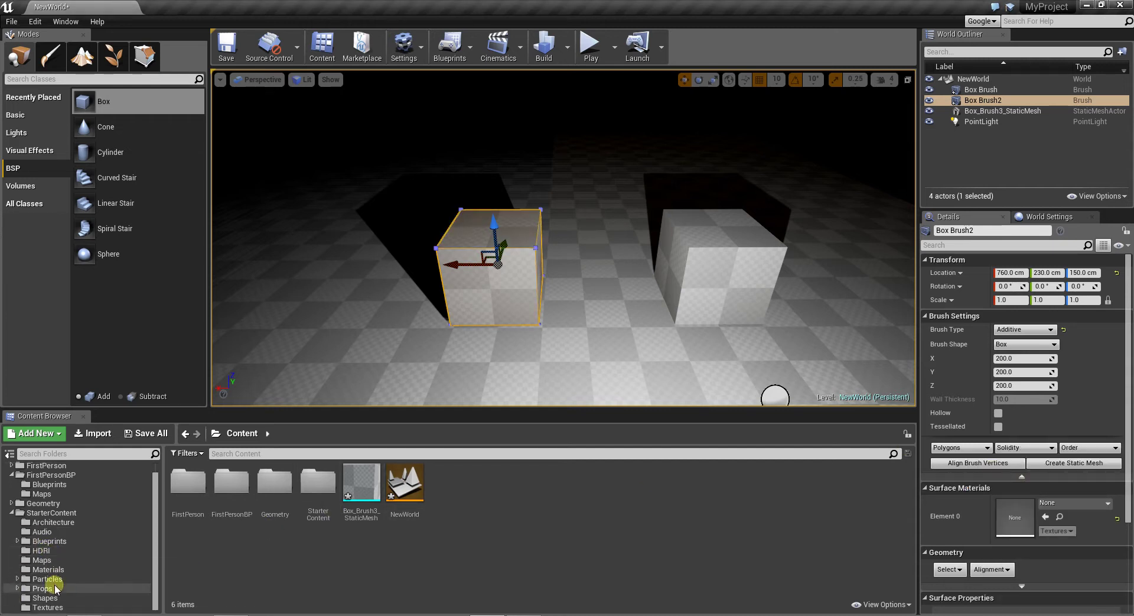
{"action": "left_click", "coordinate": [56, 568]}
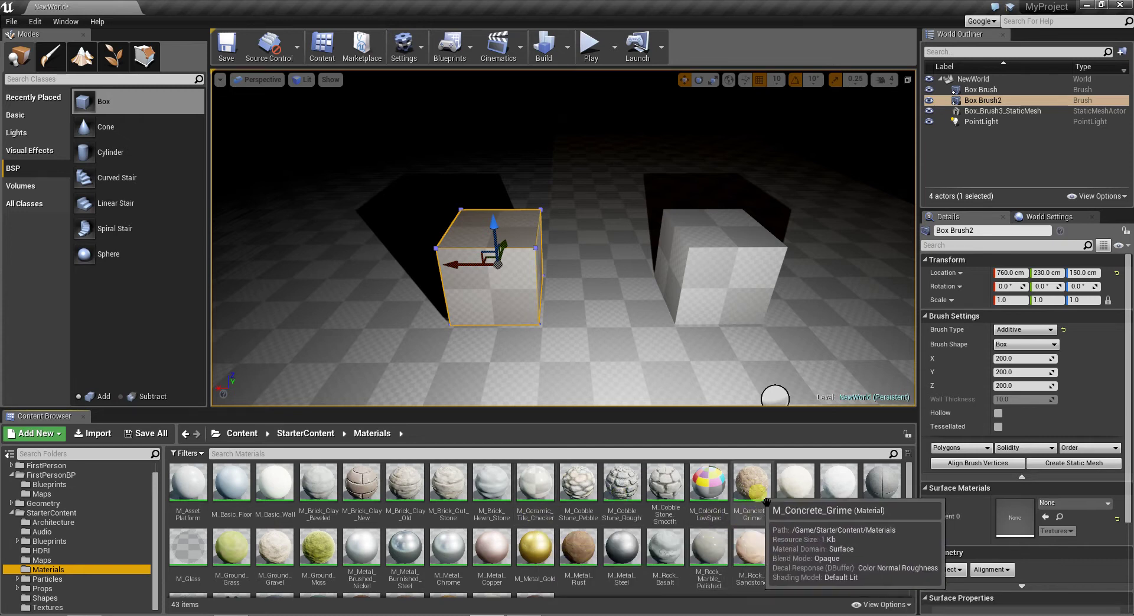
{"action": "mouse_move", "coordinate": [768, 505]}
{"action": "left_mouse_down"}
{"action": "mouse_move", "coordinate": [756, 484]}
{"action": "mouse_move", "coordinate": [506, 324]}
{"action": "mouse_move", "coordinate": [508, 304]}
{"action": "left_mouse_up"}
{"action": "left_click_drag", "start_coordinate": [752, 485], "coordinate": [735, 278]}
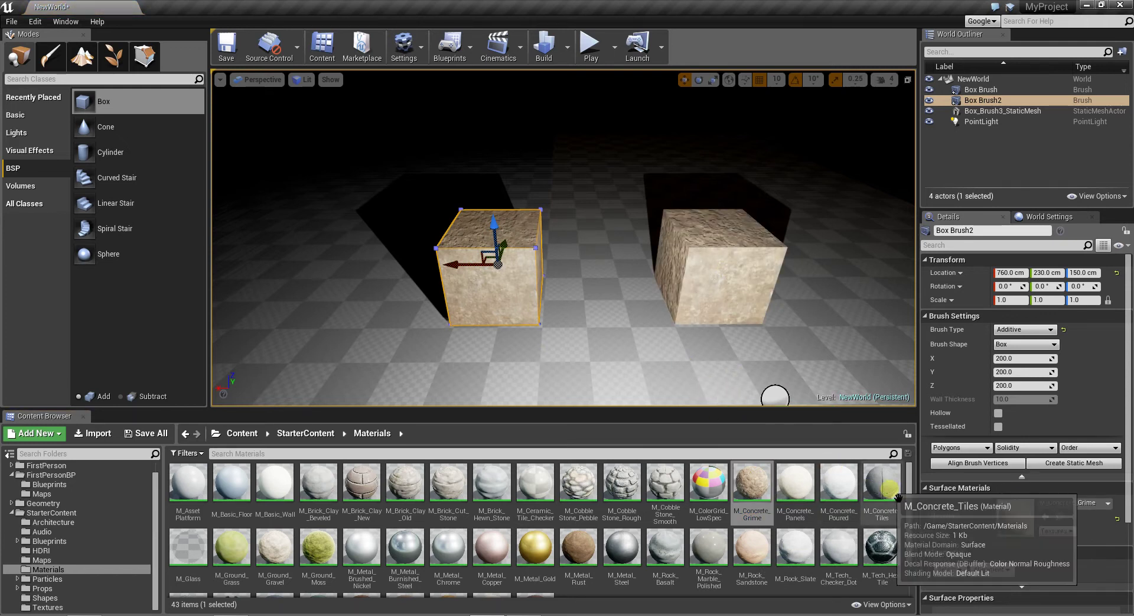
{"action": "mouse_move", "coordinate": [882, 481]}
{"action": "left_mouse_down"}
{"action": "mouse_move", "coordinate": [640, 383]}
{"action": "mouse_move", "coordinate": [647, 352]}
{"action": "mouse_move", "coordinate": [644, 406]}
{"action": "mouse_move", "coordinate": [638, 375]}
{"action": "mouse_move", "coordinate": [656, 362]}
{"action": "mouse_move", "coordinate": [651, 311]}
{"action": "mouse_move", "coordinate": [527, 302]}
{"action": "left_mouse_up"}
{"action": "left_click", "coordinate": [652, 310]}
- Move the point light in front of the gap between the boxes, to 550, -230, 390 cm
{"action": "right_click_drag", "start_coordinate": [532, 302], "coordinate": [668, 303]}
{"action": "left_click_drag", "start_coordinate": [511, 309], "coordinate": [461, 264]}
{"action": "right_click_drag", "start_coordinate": [434, 268], "coordinate": [355, 263]}
{"action": "left_click_drag", "start_coordinate": [355, 262], "coordinate": [468, 278]}
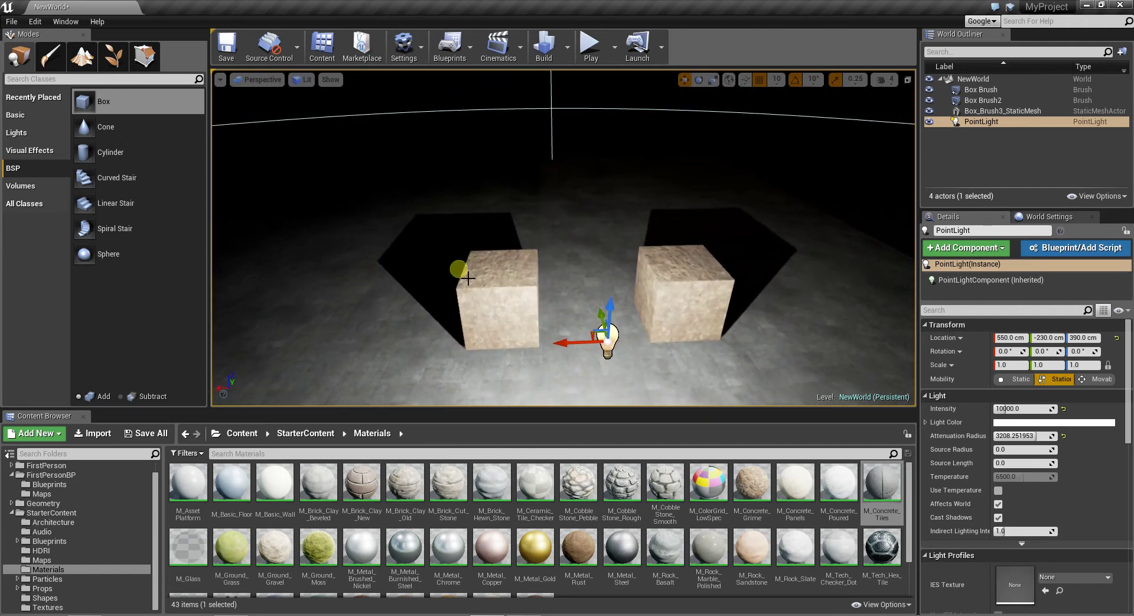
- Build the level's lighting and compare the brush box with the static mesh box
{"action": "left_click", "coordinate": [547, 48]}
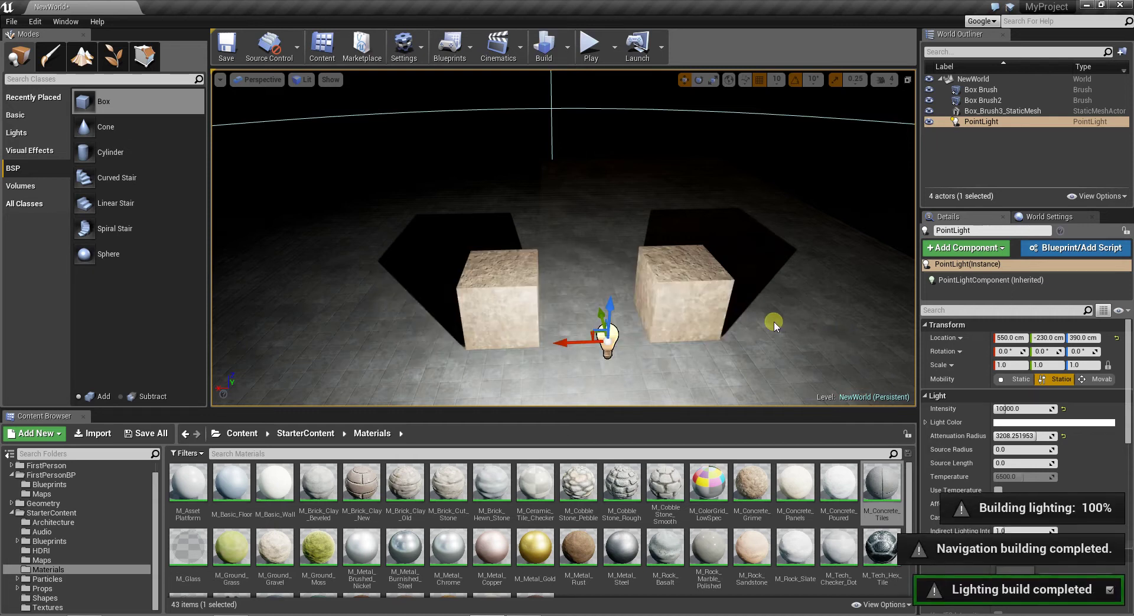
{"action": "mouse_move", "coordinate": [767, 297]}
{"action": "right_mouse_down"}
{"action": "mouse_move", "coordinate": [793, 305]}
{"action": "mouse_move", "coordinate": [769, 285]}
{"action": "right_mouse_up"}
{"action": "key", "text": "d"}
{"action": "mouse_move", "coordinate": [769, 285]}
{"action": "left_mouse_down"}
{"action": "mouse_move", "coordinate": [752, 299]}
{"action": "mouse_move", "coordinate": [754, 312]}
{"action": "mouse_move", "coordinate": [769, 304]}
{"action": "left_mouse_up"}
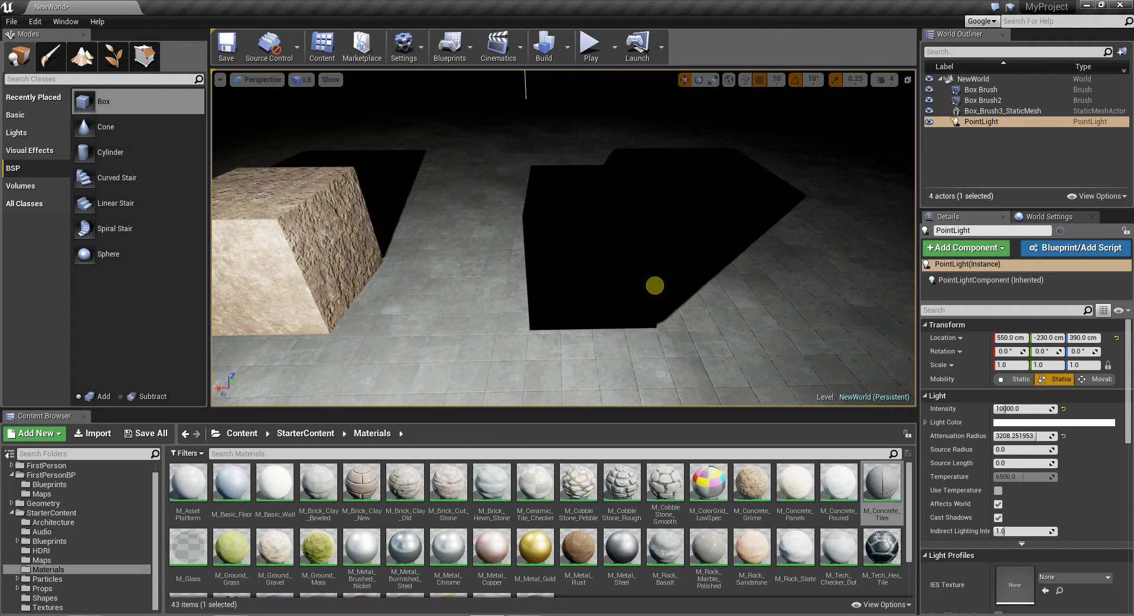
{"action": "left_click_drag", "start_coordinate": [660, 260], "coordinate": [725, 227]}
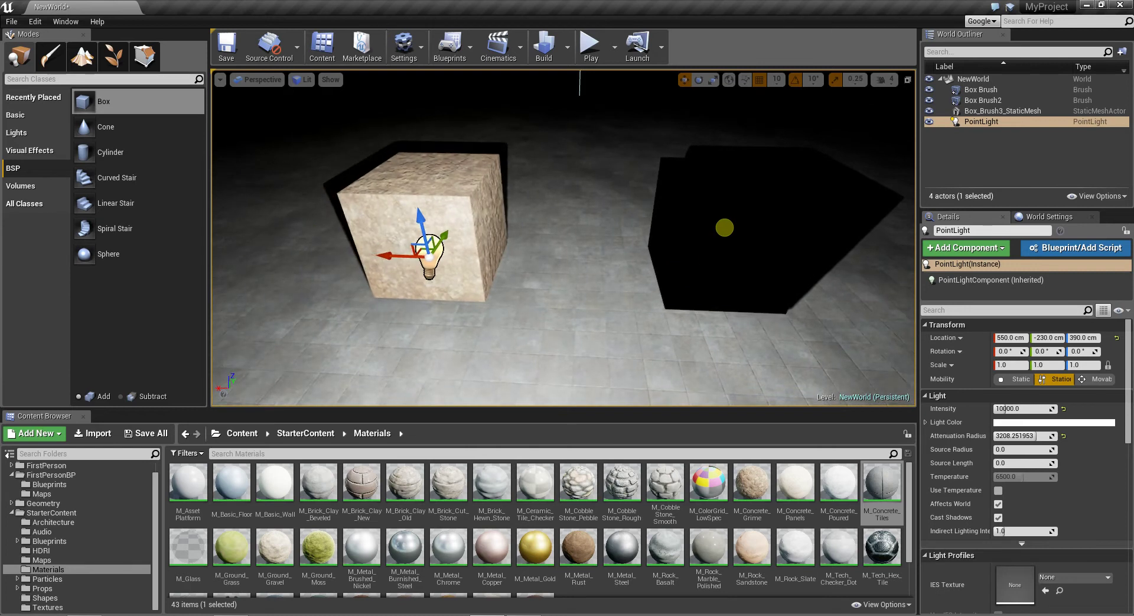
- Locate the static mesh box's asset in the Content Browser and open it in the Static Mesh Editor
{"action": "left_click", "coordinate": [725, 228]}
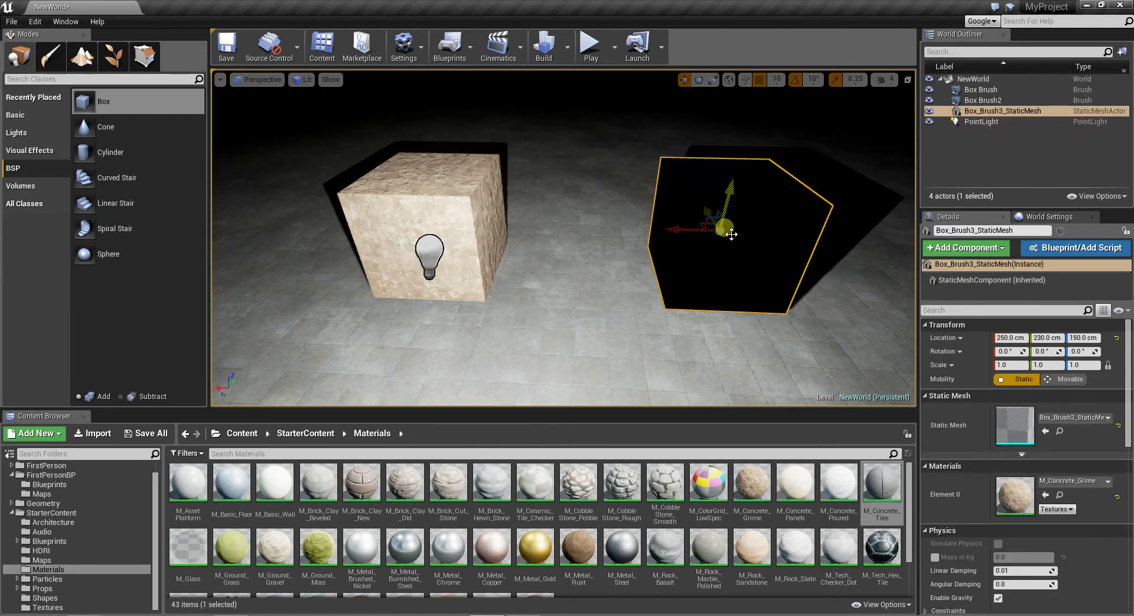
{"action": "left_click", "coordinate": [1058, 432]}
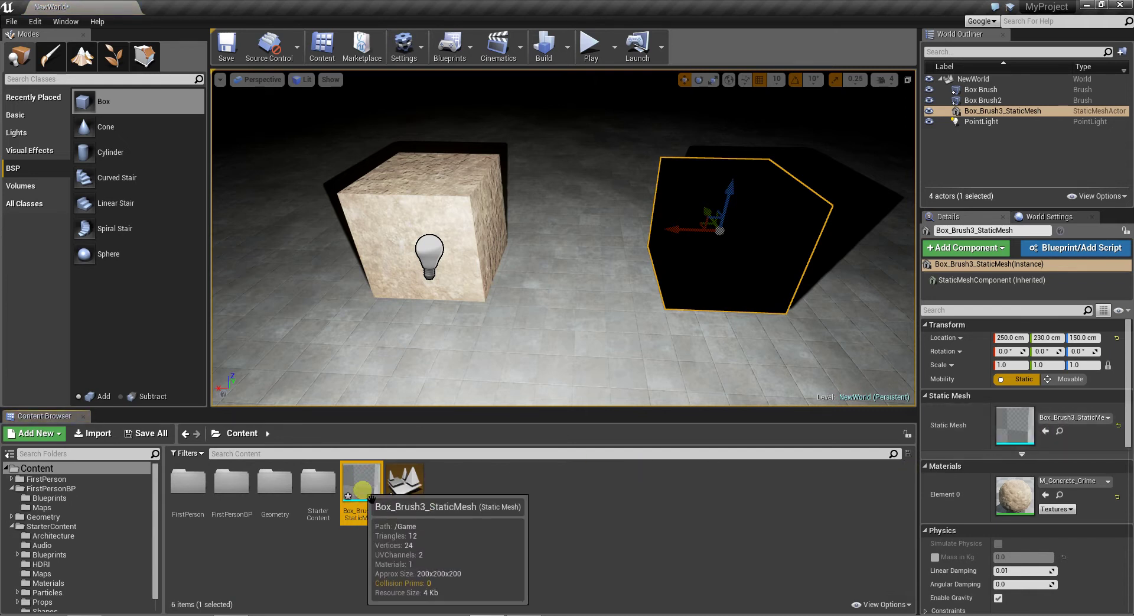
{"action": "double_click", "coordinate": [361, 483]}
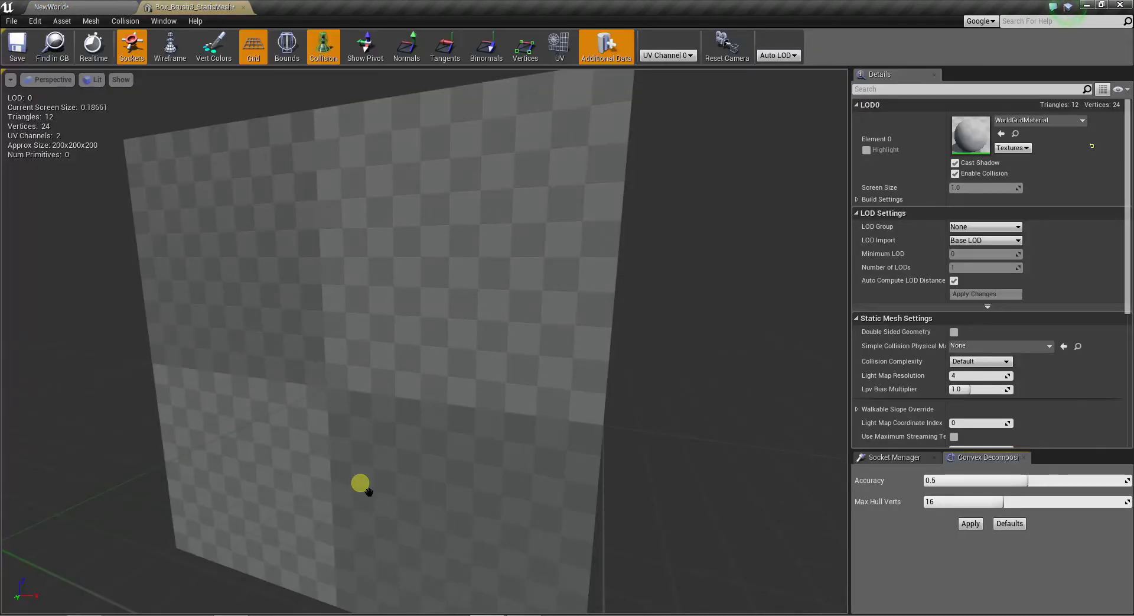
{"action": "right_click_drag", "start_coordinate": [495, 356], "coordinate": [492, 365]}
{"action": "key", "text": "s"}
{"action": "key", "text": "w"}
{"action": "key", "text": "w"}
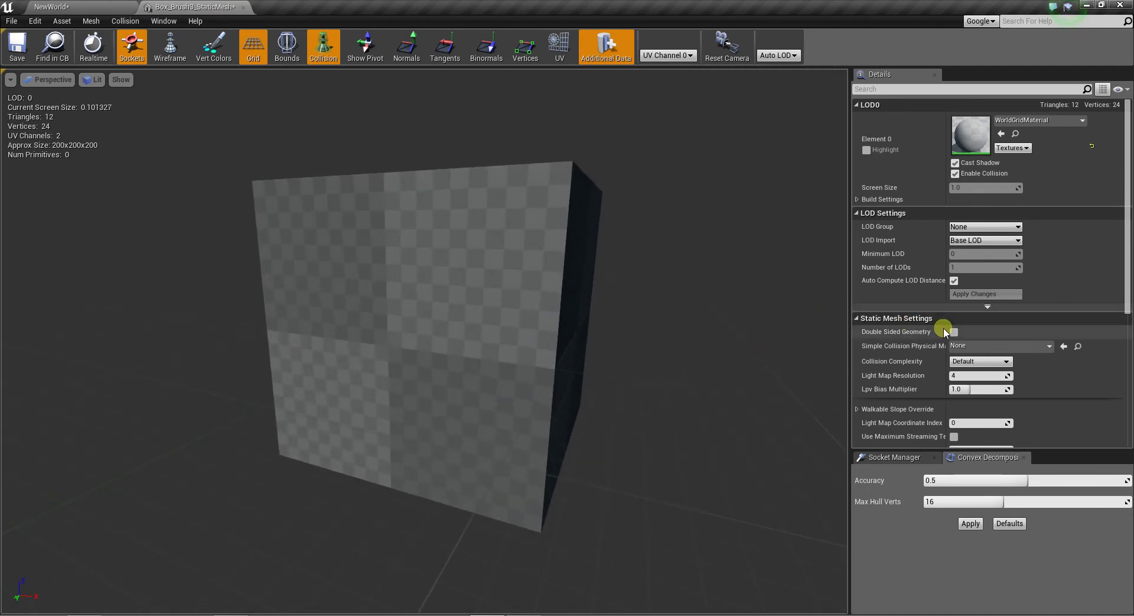
- Set the mesh's Light Map Coordinate Index to 1 in the advanced Static Mesh Settings and save the asset
{"action": "scroll", "coordinate": [945, 322], "scroll_direction": "down", "scroll_amount": 4}
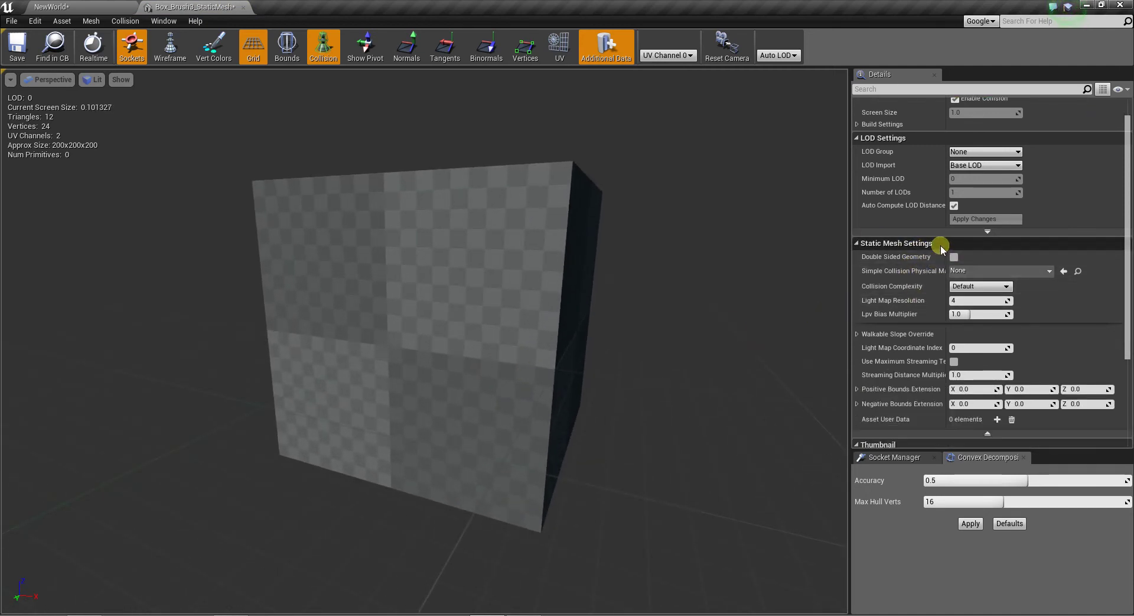
{"action": "left_click", "coordinate": [987, 433]}
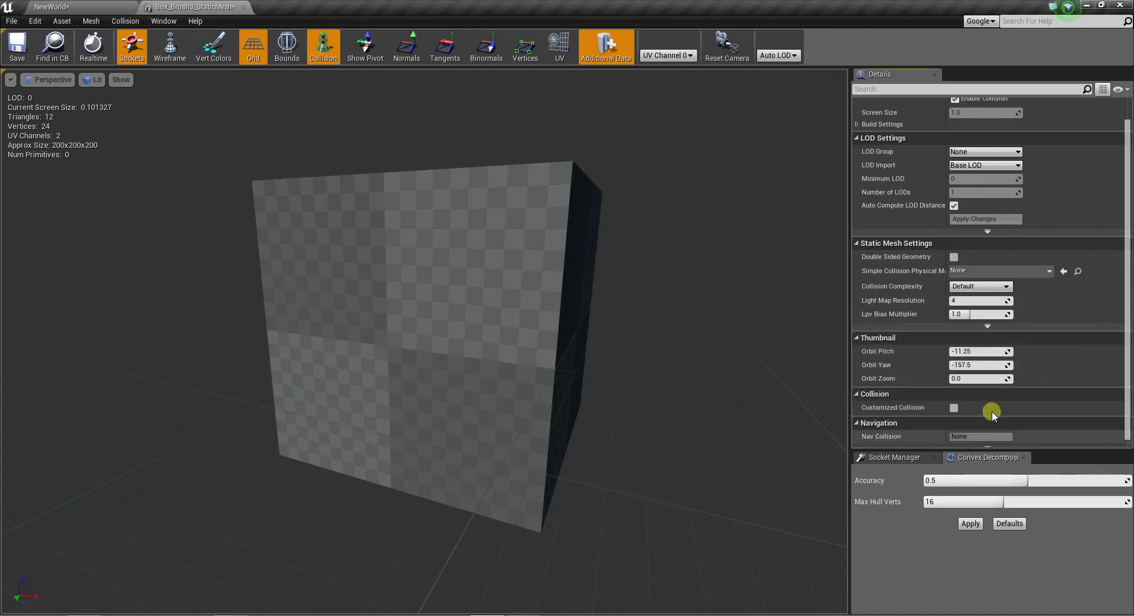
{"action": "left_click", "coordinate": [988, 326]}
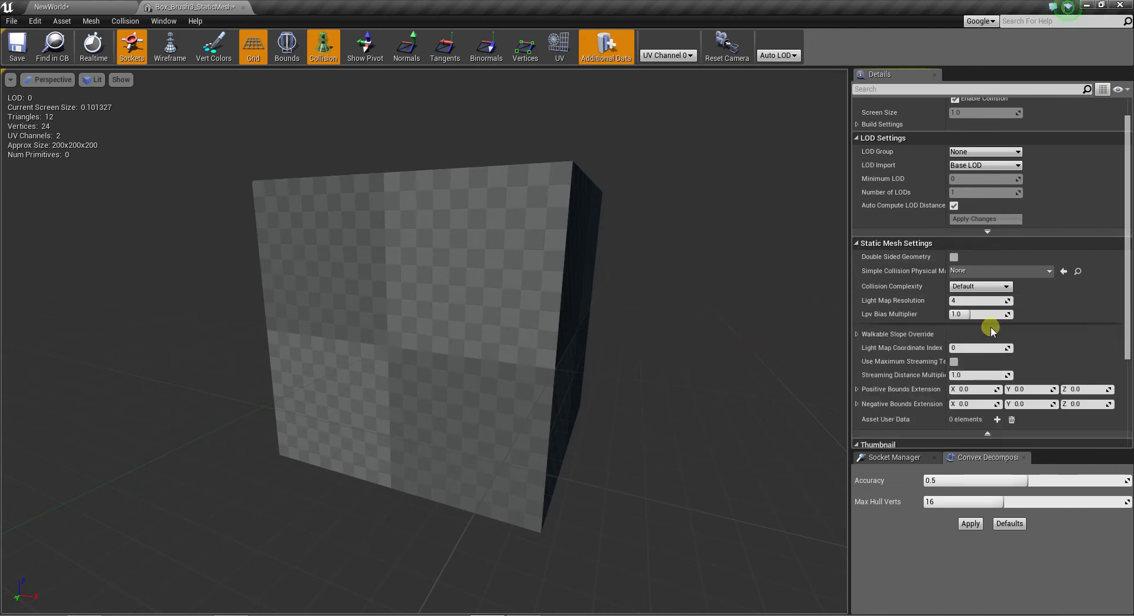
{"action": "left_click", "coordinate": [963, 347]}
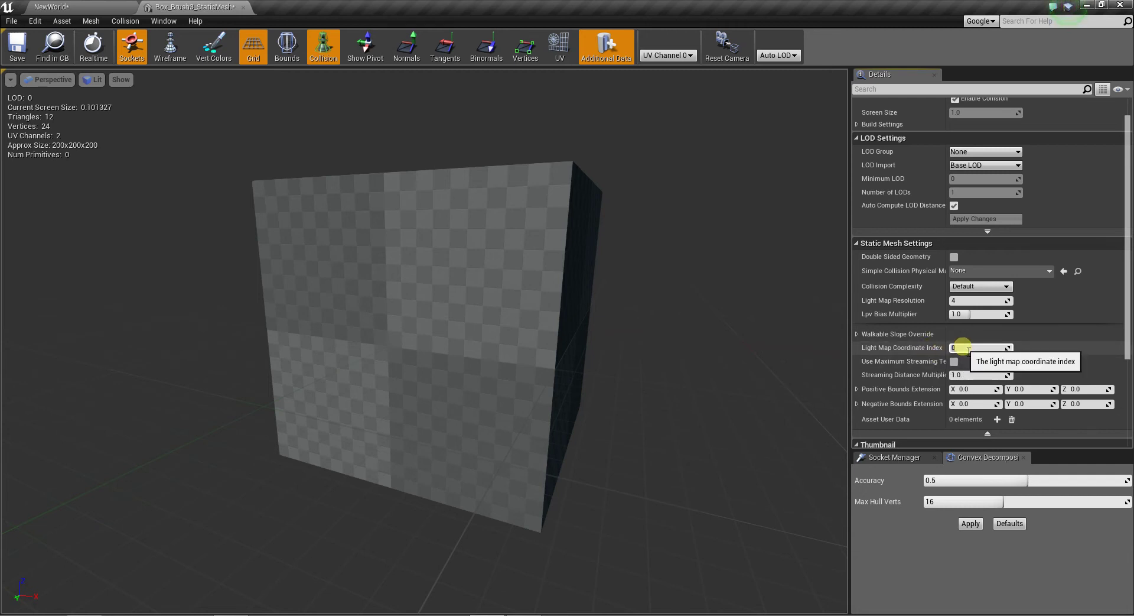
{"action": "key", "text": "ctrl+s"}
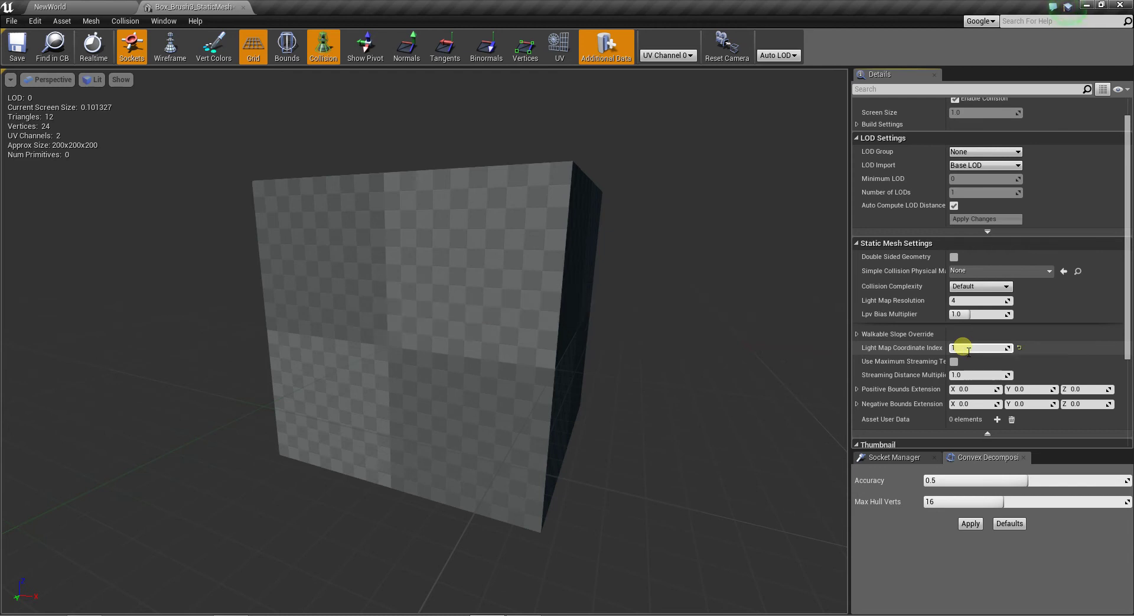
- Return to the NewWorld level and rebuild its lighting
{"action": "left_click", "coordinate": [50, 6]}
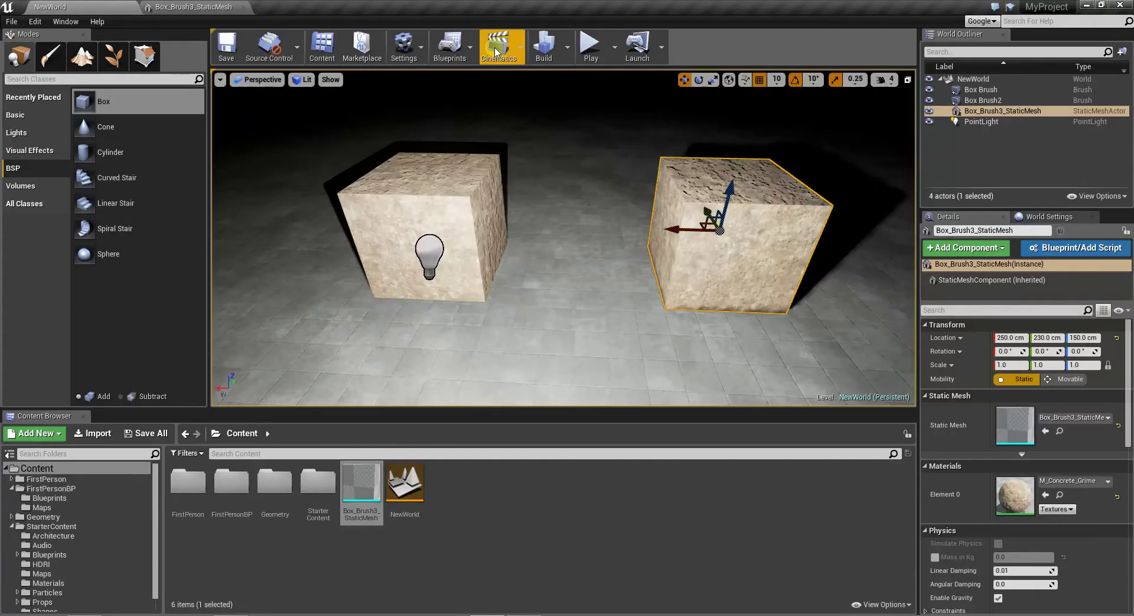
{"action": "left_click", "coordinate": [545, 47]}
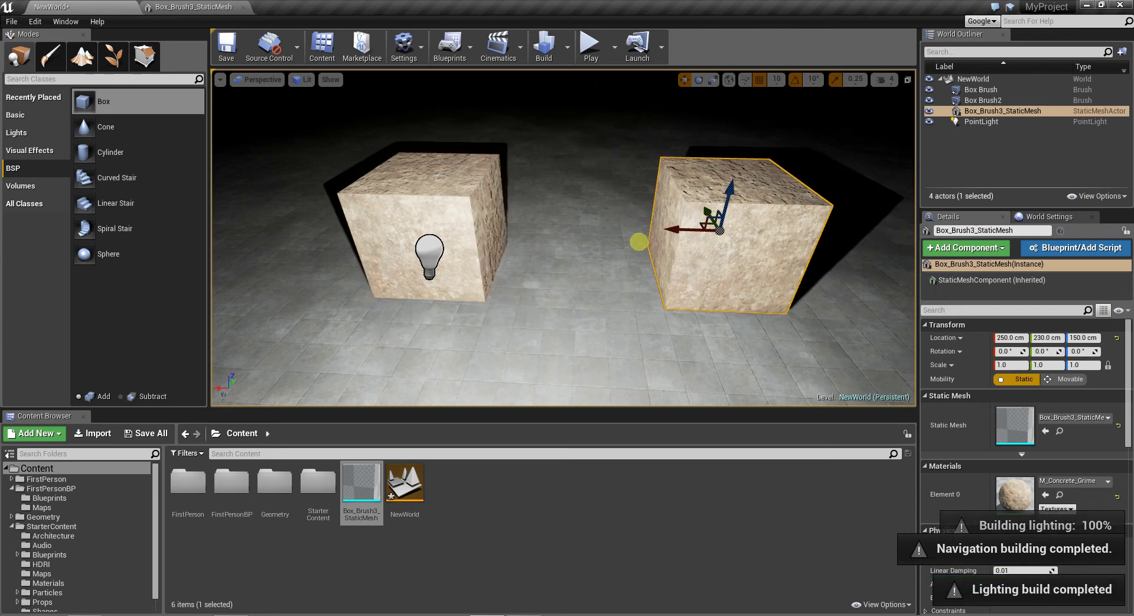
- Examine the static mesh box's shaded sides and its shadow on the floor from several angles
{"action": "key", "text": "d"}
{"action": "right_click_drag", "start_coordinate": [640, 242], "coordinate": [569, 234]}
{"action": "left_click_drag", "start_coordinate": [569, 233], "coordinate": [2, 212]}
{"action": "key", "text": "d"}
{"action": "right_click_drag", "start_coordinate": [564, 238], "coordinate": [296, 287]}
{"action": "key", "text": "d"}
{"action": "right_click_drag", "start_coordinate": [610, 397], "coordinate": [1, 285]}
{"action": "key", "text": "w"}
{"action": "right_click_drag", "start_coordinate": [553, 228], "coordinate": [553, 228]}
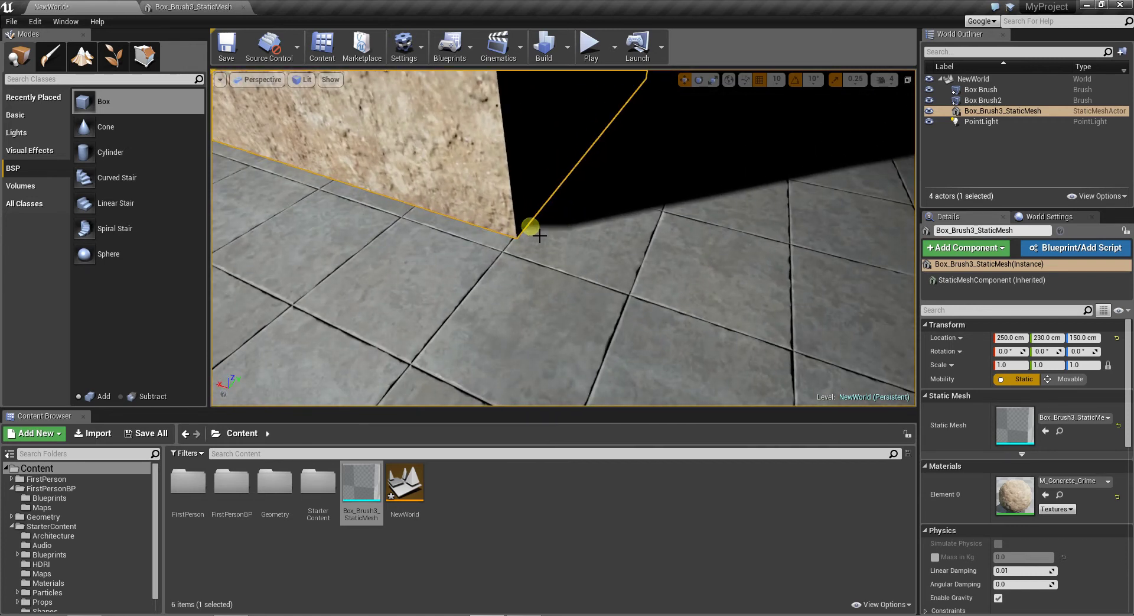
{"action": "left_click_drag", "start_coordinate": [537, 238], "coordinate": [973, 79]}
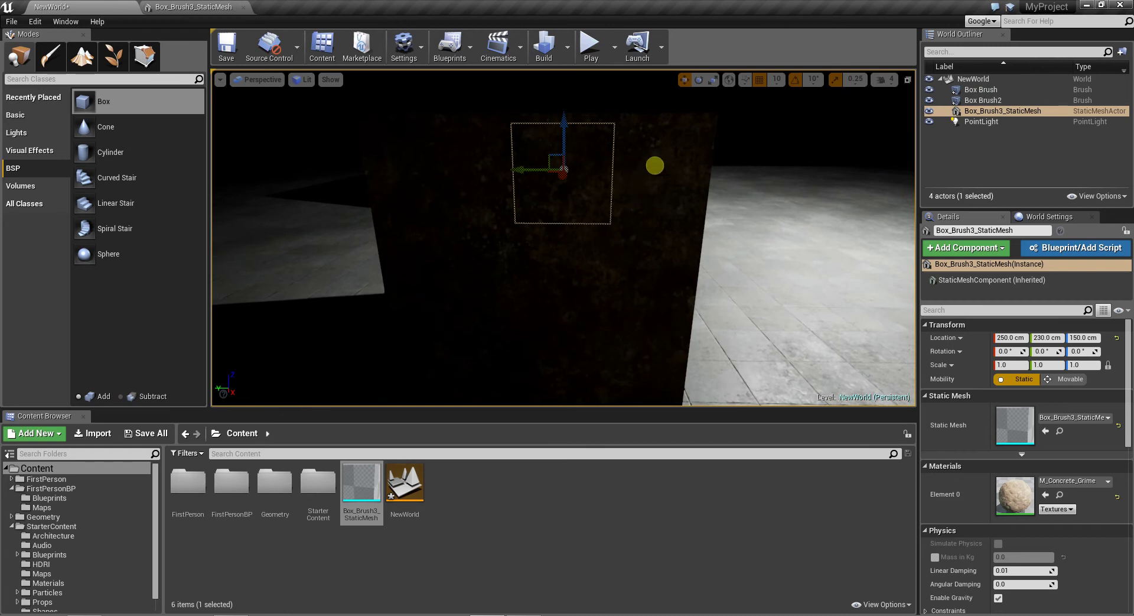
- Inspect the static mesh box's dark side and switch back to its asset in the Static Mesh Editor
{"action": "left_click_drag", "start_coordinate": [629, 186], "coordinate": [203, 151]}
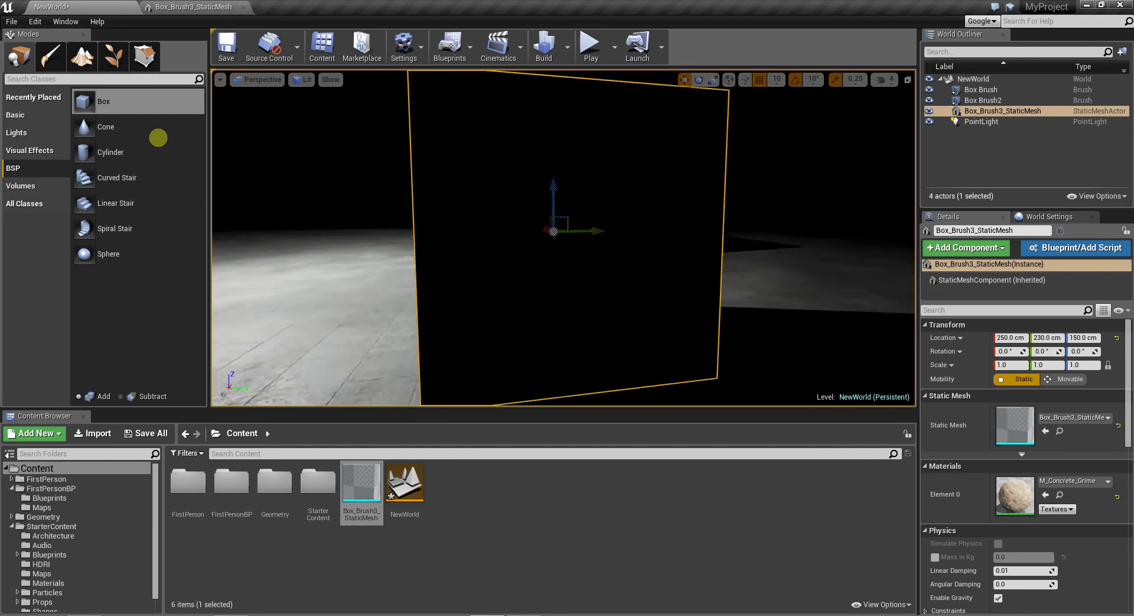
{"action": "right_click_drag", "start_coordinate": [159, 138], "coordinate": [155, 134]}
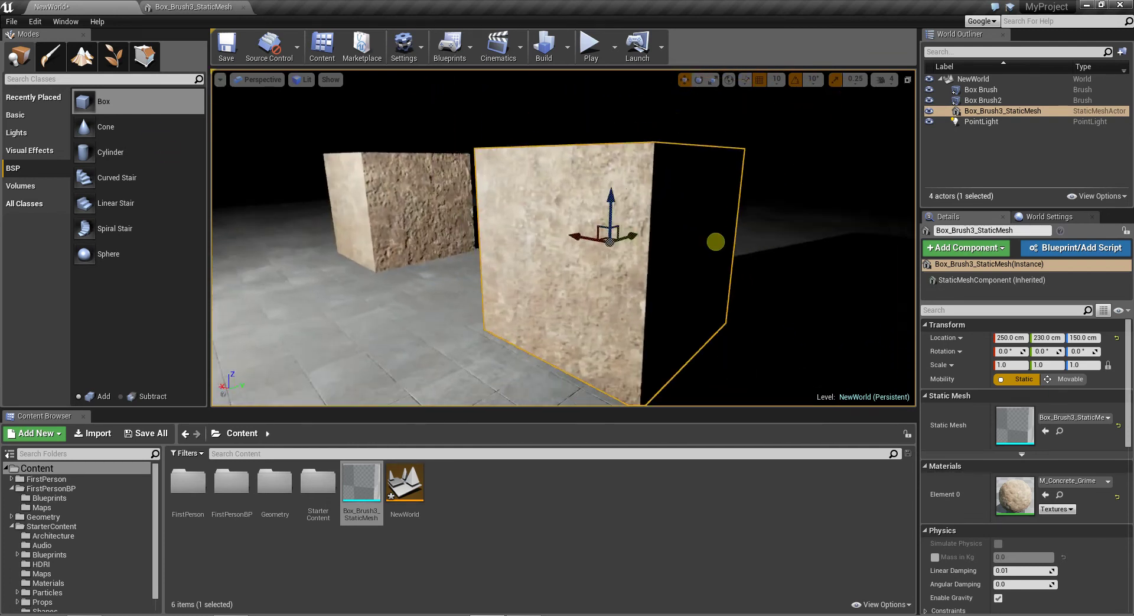
{"action": "left_click", "coordinate": [207, 8]}
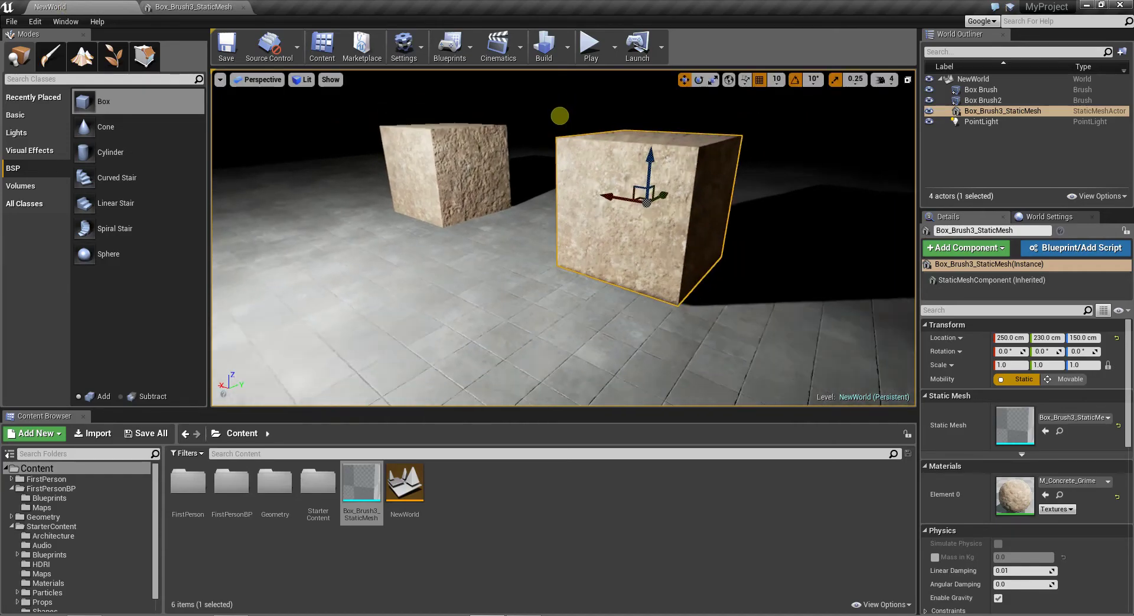
- Rebuild the lighting of the NewWorld level, keeping the static mesh box's lower edge and floor shadow in view
{"action": "right_click_drag", "start_coordinate": [560, 116], "coordinate": [564, 109]}
{"action": "right_click_drag", "start_coordinate": [596, 160], "coordinate": [619, 219]}
{"action": "key", "text": "w"}
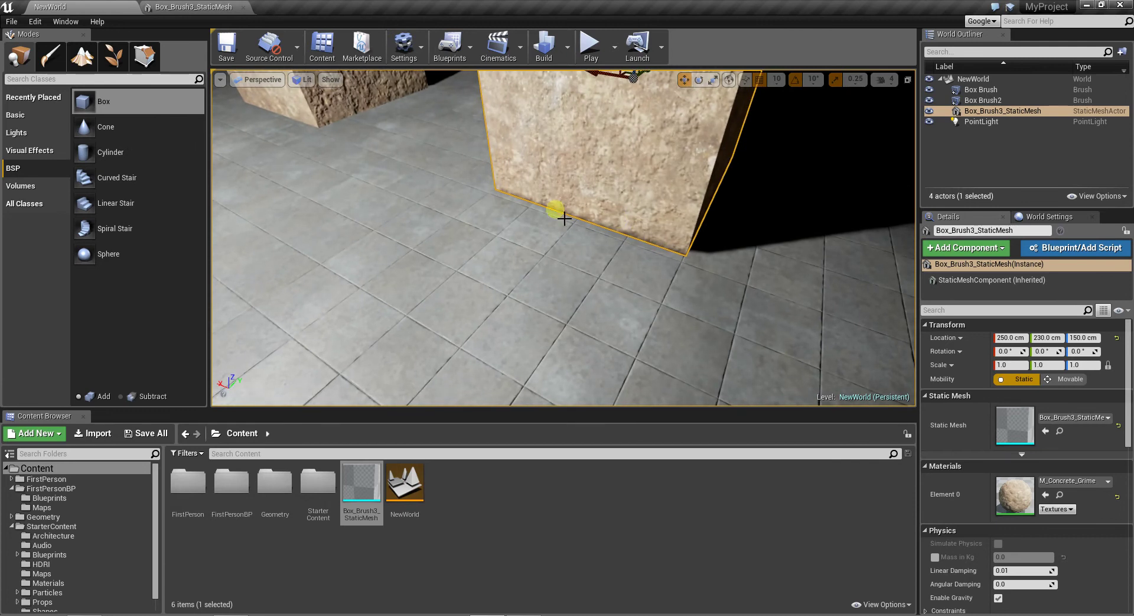
{"action": "left_click", "coordinate": [546, 48]}
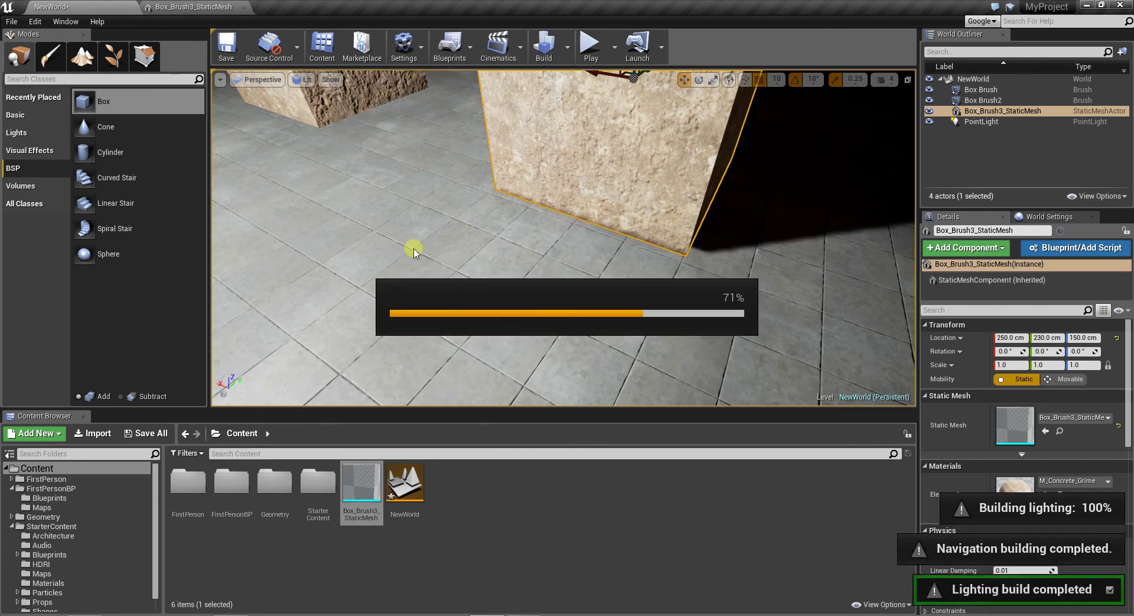
- Examine the edges where the static mesh box meets the floor and its shadow, and compare both boxes from a distance
{"action": "key", "text": "f"}
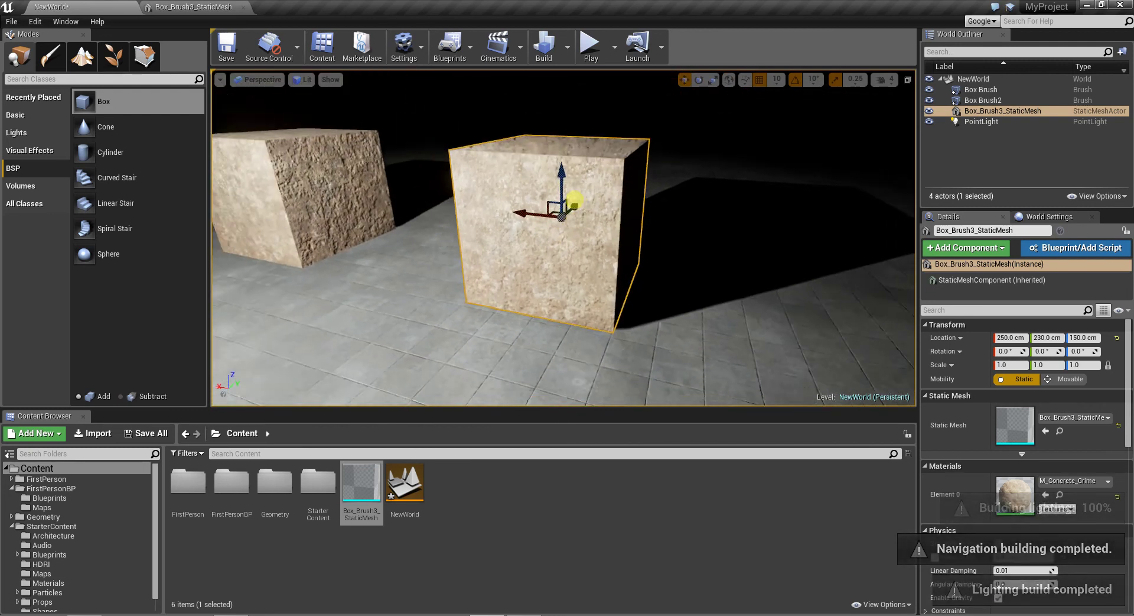
{"action": "right_click_drag", "start_coordinate": [577, 197], "coordinate": [512, 246]}
{"action": "mouse_move", "coordinate": [512, 245]}
{"action": "left_mouse_down"}
{"action": "mouse_move", "coordinate": [557, 246]}
{"action": "mouse_move", "coordinate": [504, 355]}
{"action": "left_mouse_up"}
{"action": "left_click", "coordinate": [552, 286]}
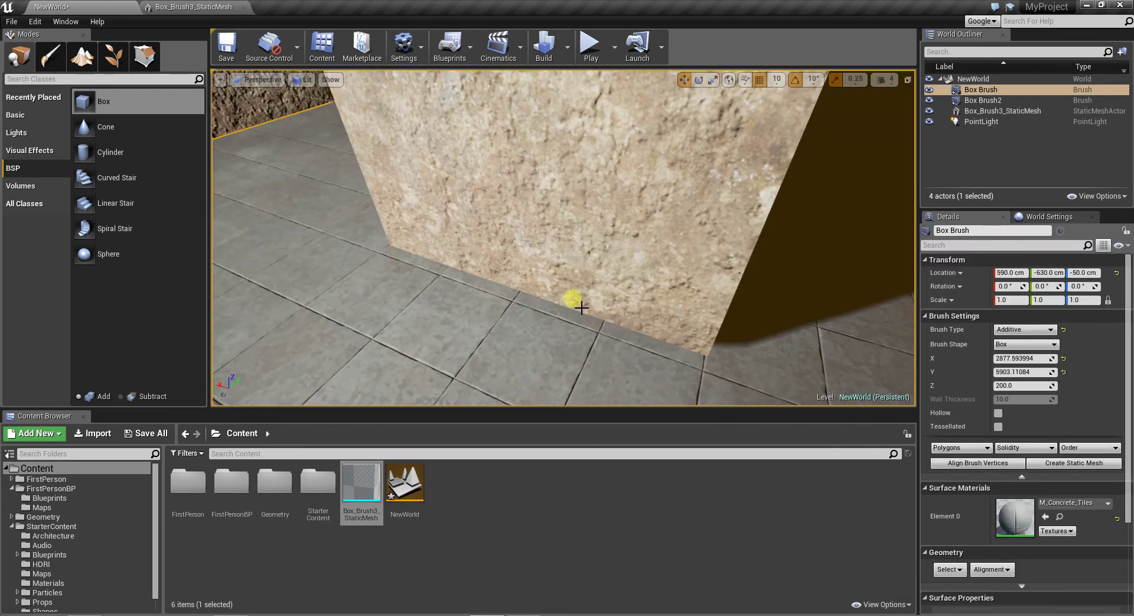
{"action": "mouse_move", "coordinate": [608, 328]}
{"action": "left_mouse_down"}
{"action": "mouse_move", "coordinate": [646, 298]}
{"action": "mouse_move", "coordinate": [737, 271]}
{"action": "mouse_move", "coordinate": [620, 314]}
{"action": "mouse_move", "coordinate": [514, 287]}
{"action": "mouse_move", "coordinate": [463, 304]}
{"action": "mouse_move", "coordinate": [624, 283]}
{"action": "mouse_move", "coordinate": [632, 135]}
{"action": "mouse_move", "coordinate": [587, 185]}
{"action": "mouse_move", "coordinate": [503, 147]}
{"action": "mouse_move", "coordinate": [367, 172]}
{"action": "mouse_move", "coordinate": [314, 208]}
{"action": "mouse_move", "coordinate": [173, 260]}
{"action": "mouse_move", "coordinate": [588, 202]}
{"action": "mouse_move", "coordinate": [628, 127]}
{"action": "mouse_move", "coordinate": [632, 146]}
{"action": "mouse_move", "coordinate": [567, 355]}
{"action": "mouse_move", "coordinate": [653, 312]}
{"action": "mouse_move", "coordinate": [454, 315]}
{"action": "mouse_move", "coordinate": [426, 281]}
{"action": "mouse_move", "coordinate": [371, 334]}
{"action": "mouse_move", "coordinate": [530, 324]}
{"action": "mouse_move", "coordinate": [615, 345]}
{"action": "mouse_move", "coordinate": [584, 345]}
{"action": "left_mouse_up"}
{"action": "left_click", "coordinate": [632, 134]}
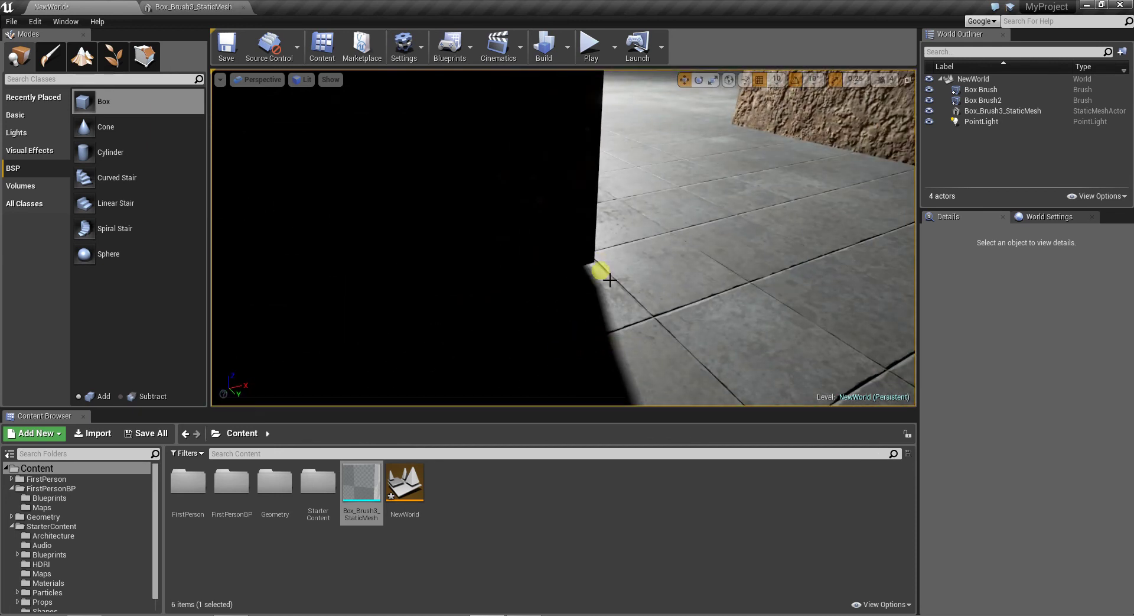
{"action": "left_click_drag", "start_coordinate": [617, 288], "coordinate": [631, 239]}
{"action": "left_click_drag", "start_coordinate": [626, 193], "coordinate": [1021, 131]}
{"action": "key", "text": "s"}
{"action": "right_click_drag", "start_coordinate": [1021, 131], "coordinate": [1104, 124]}
{"action": "left_click_drag", "start_coordinate": [1103, 124], "coordinate": [623, 210]}
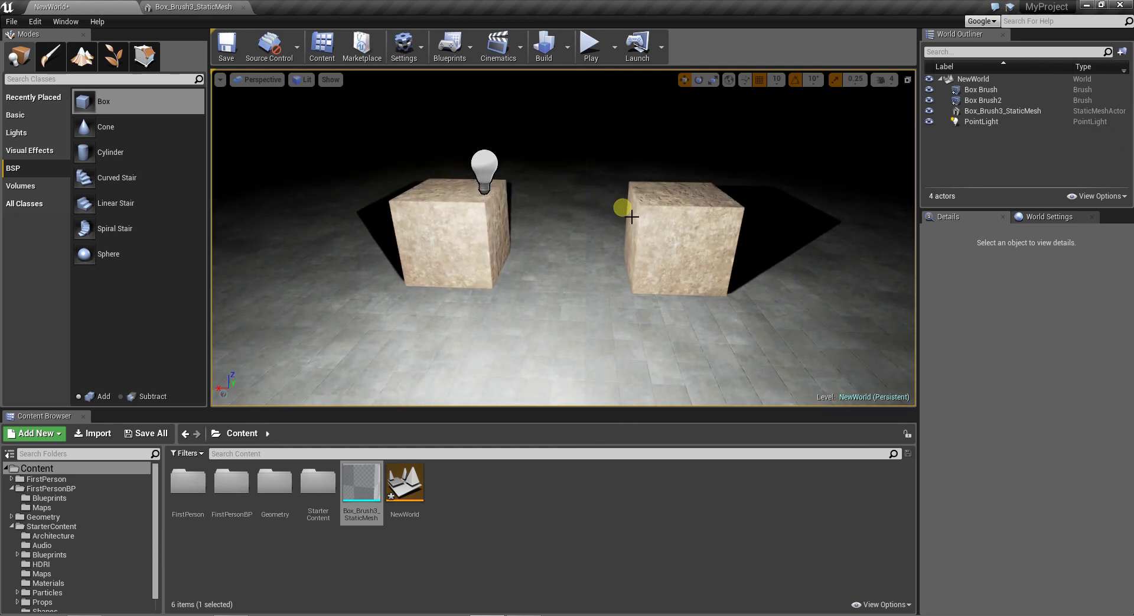
{"action": "right_click_drag", "start_coordinate": [623, 208], "coordinate": [625, 177]}
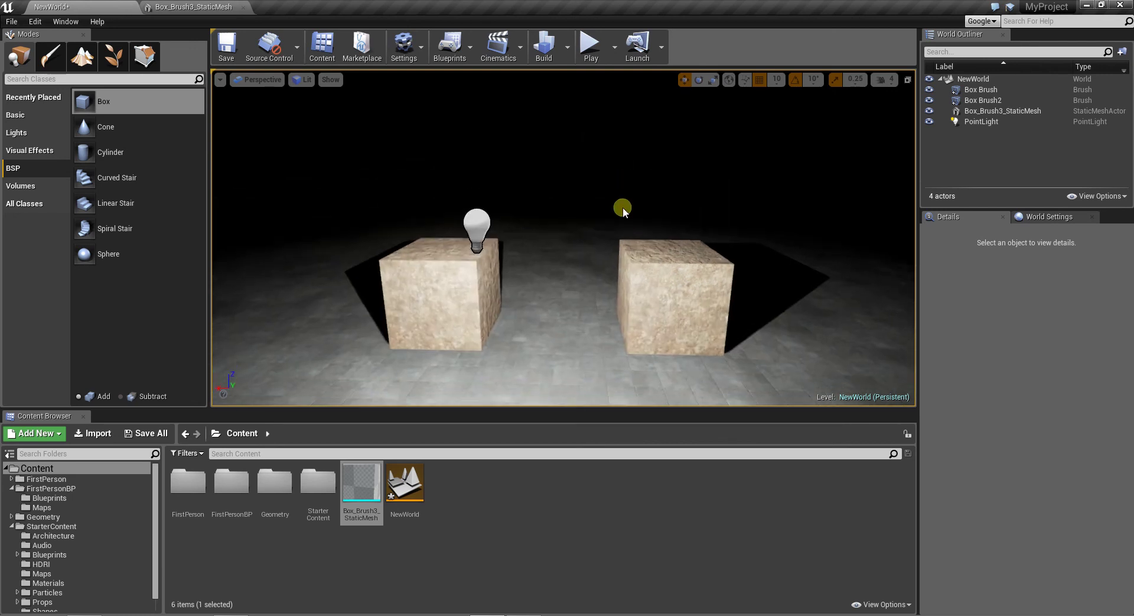